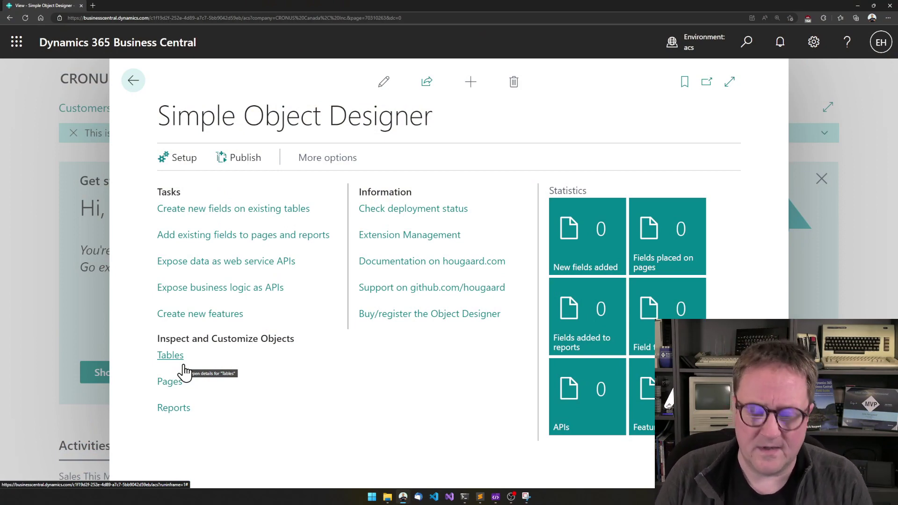
key(alt+q)
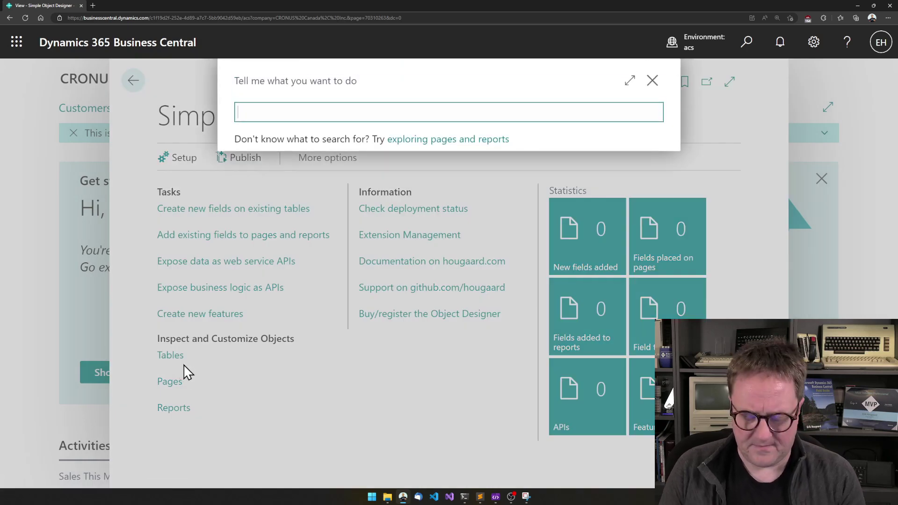
text(item ledger)
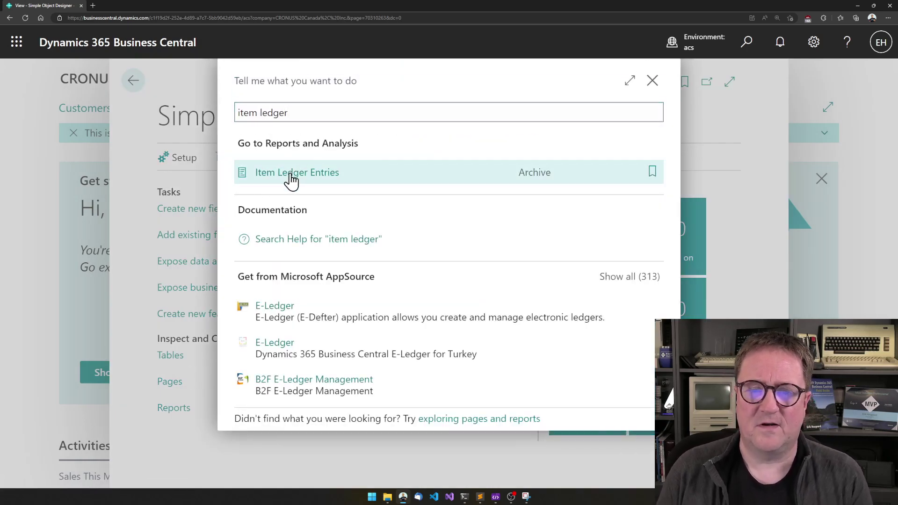
click(292, 182)
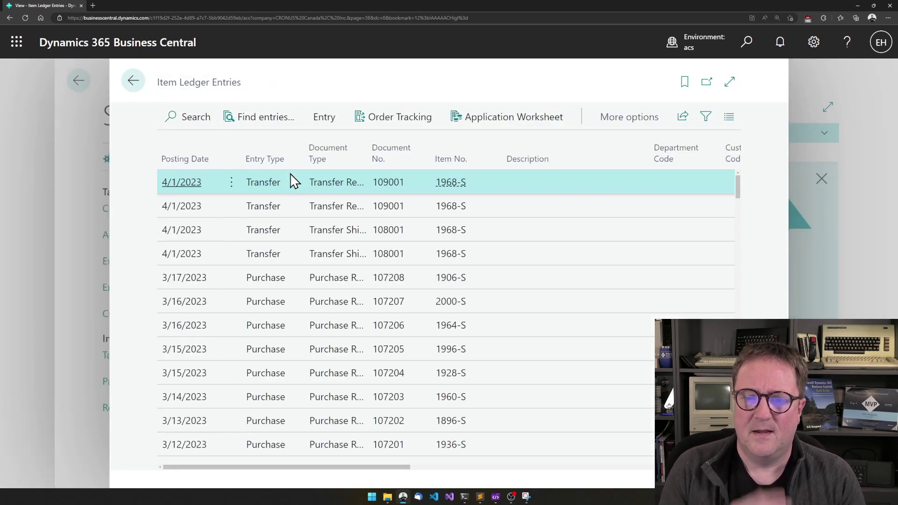
click(730, 85)
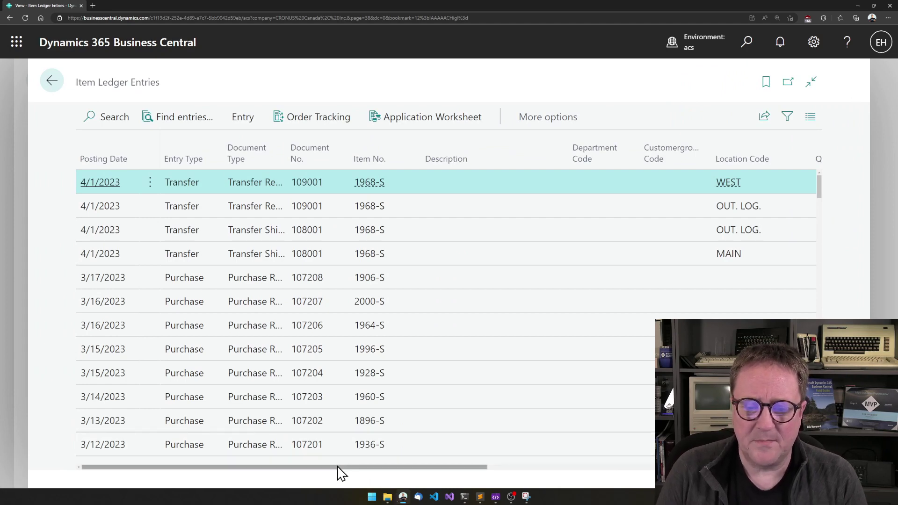
drag(380, 467, 229, 453)
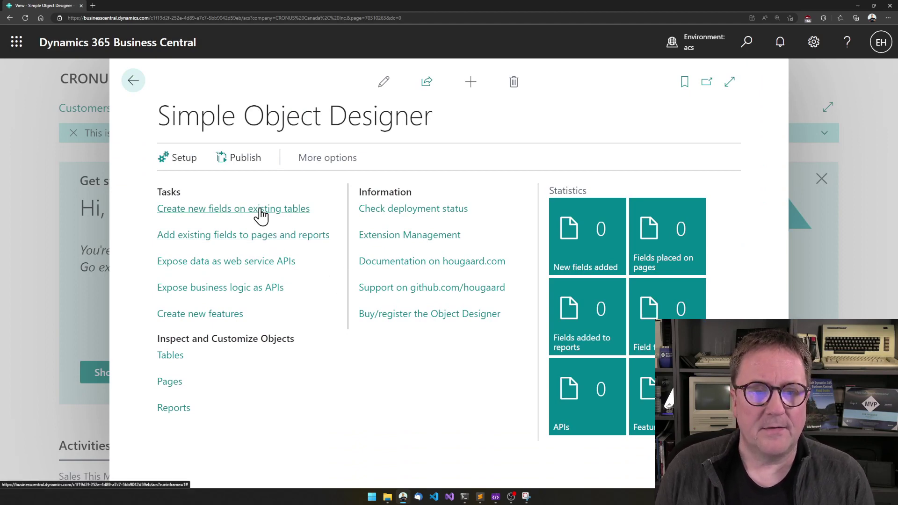
key(alt+q)
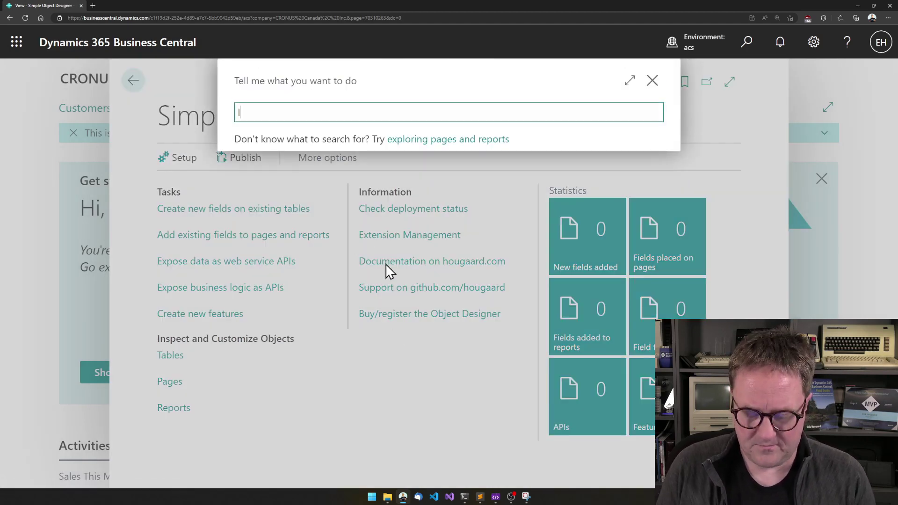
text(item ledger)
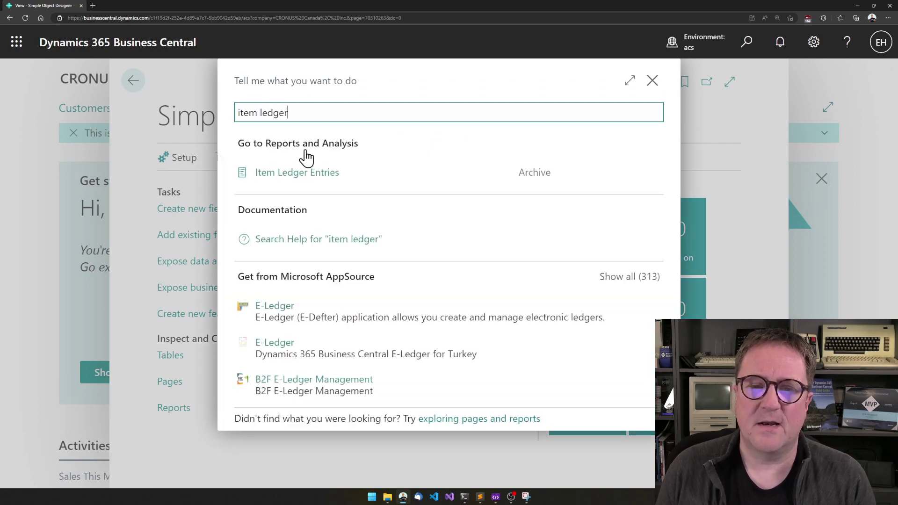
click(360, 172)
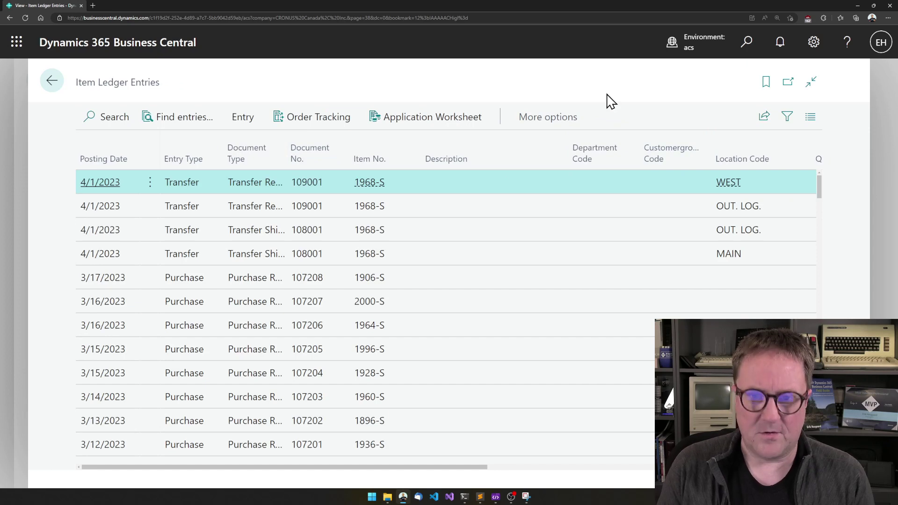
key(ctrl+alt+F1)
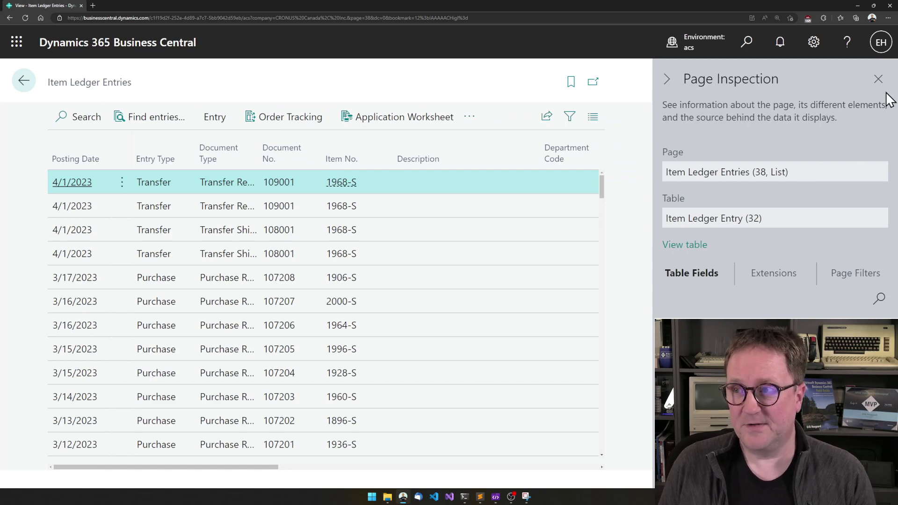
click(879, 79)
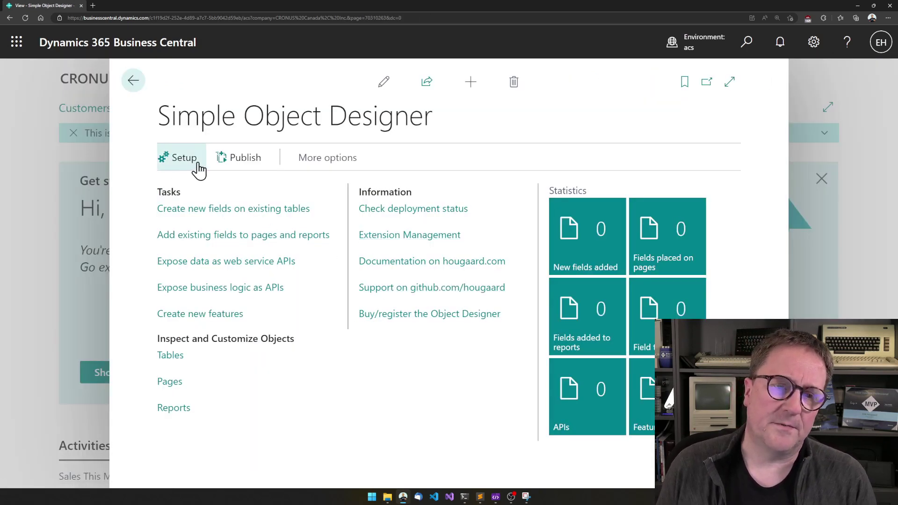
Add a new Lookup field named Item_Name to table 32 Item Ledger Entry.
click(212, 212)
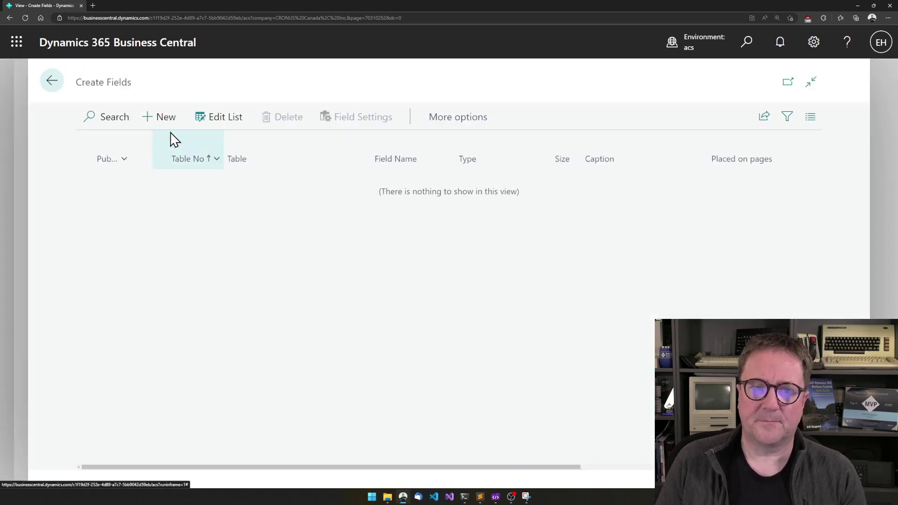
click(159, 117)
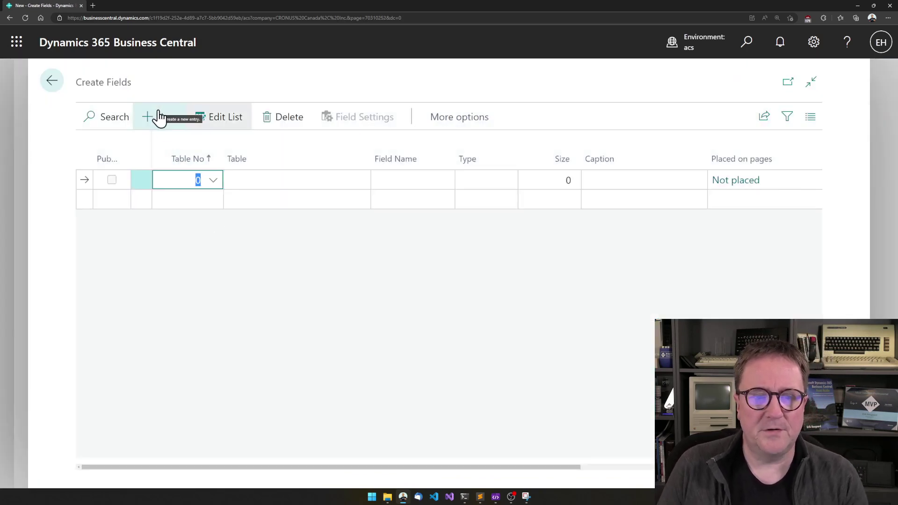
text(32)
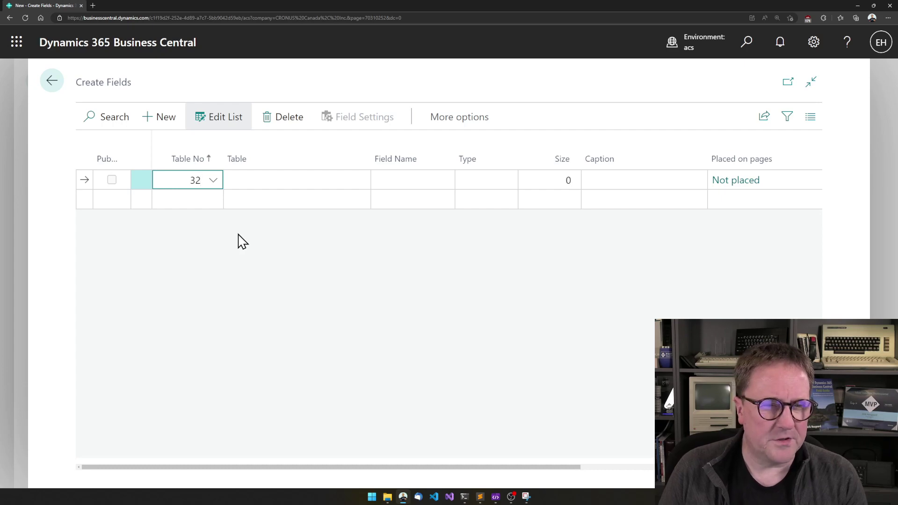
key(Tab)
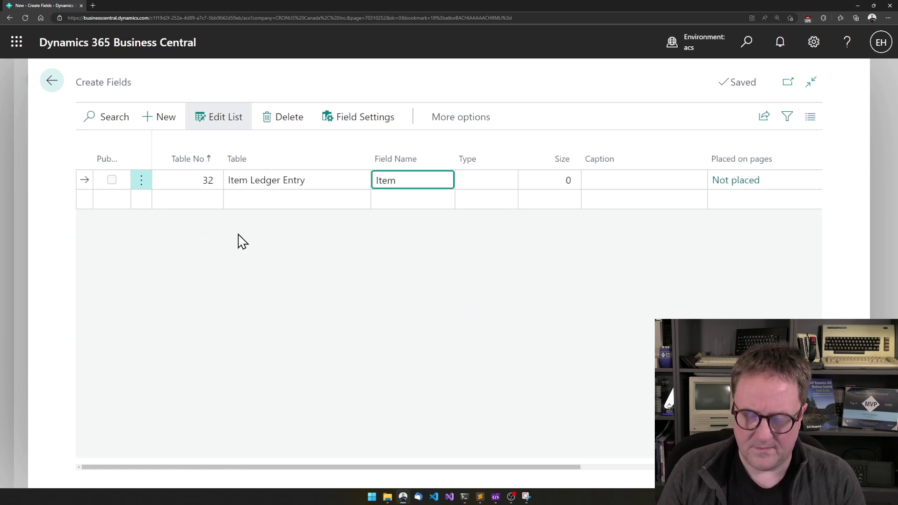
text(Item Name)
key(Tab)
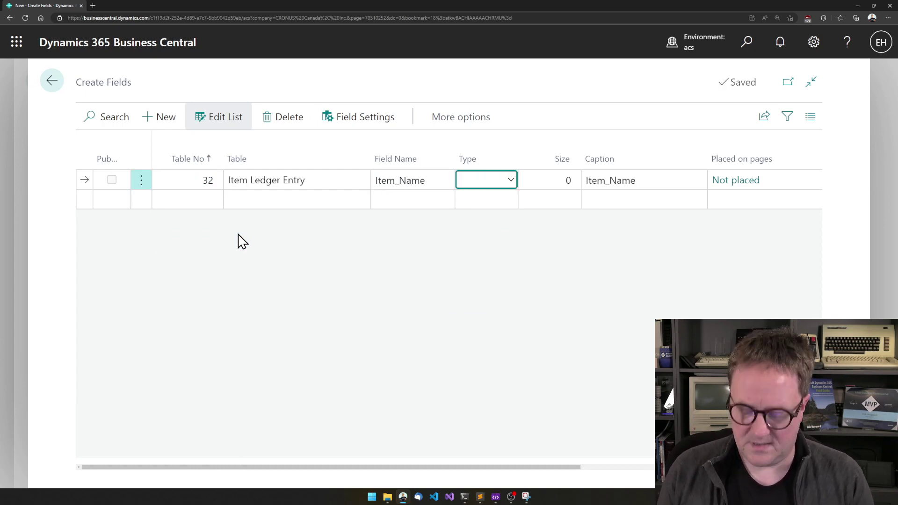
key(l)
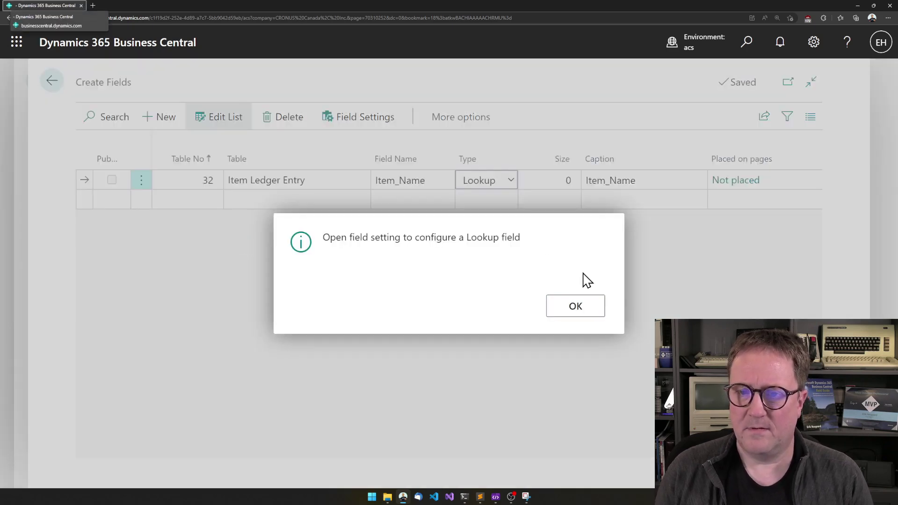
Caption the Item_Name field 'Item' and bring up its page placements.
click(588, 310)
click(613, 182)
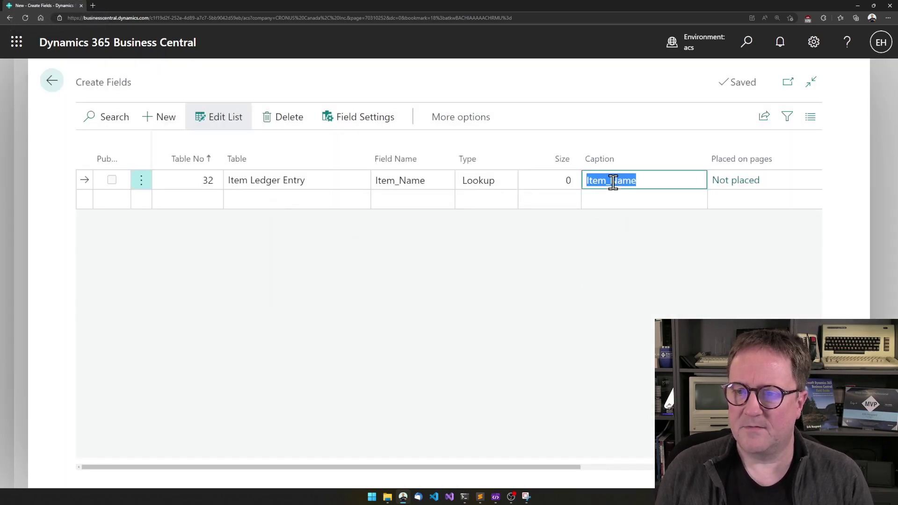
text(Item)
key(Return)
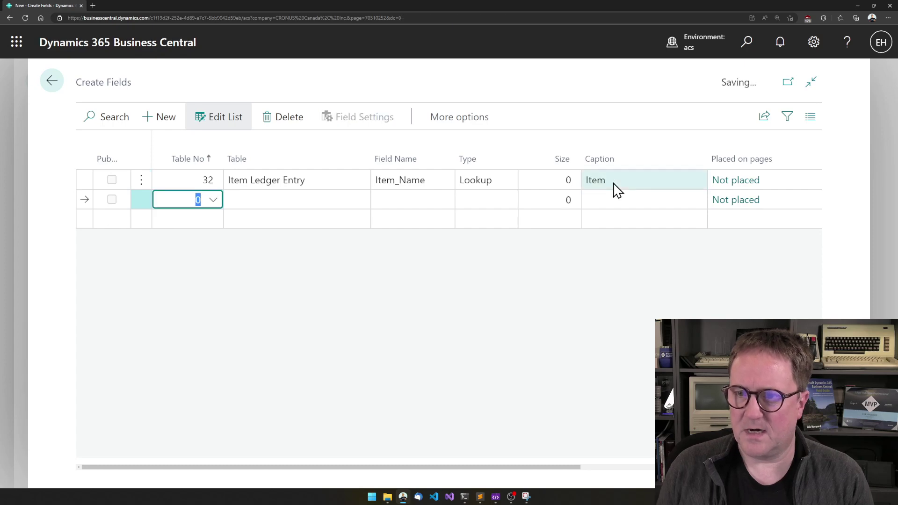
click(651, 182)
click(731, 185)
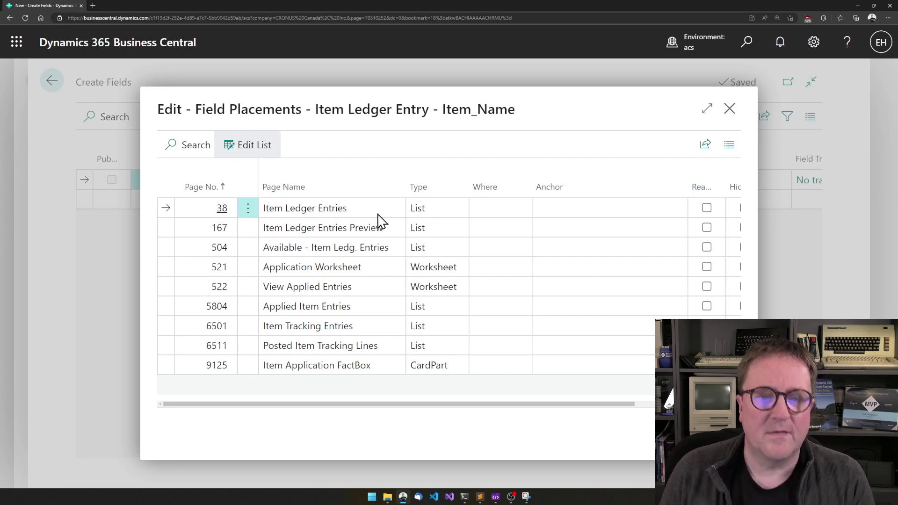
Place Item_Name on page 38 Item Ledger Entries as AddAfter, anchored to Item No.
click(504, 212)
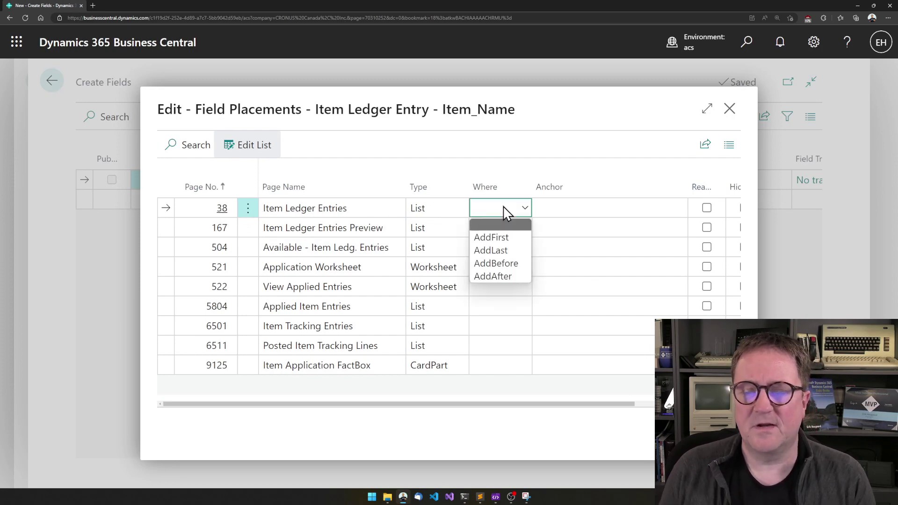
click(509, 277)
click(513, 286)
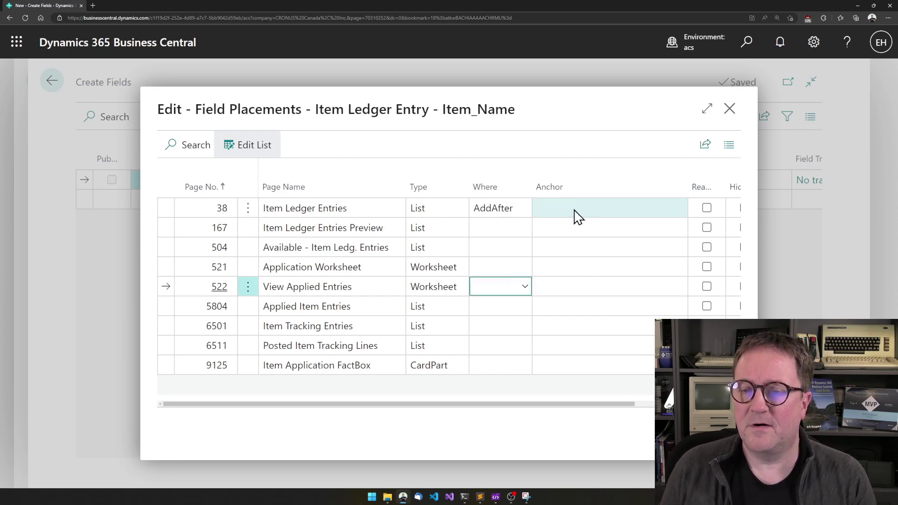
click(604, 210)
click(678, 214)
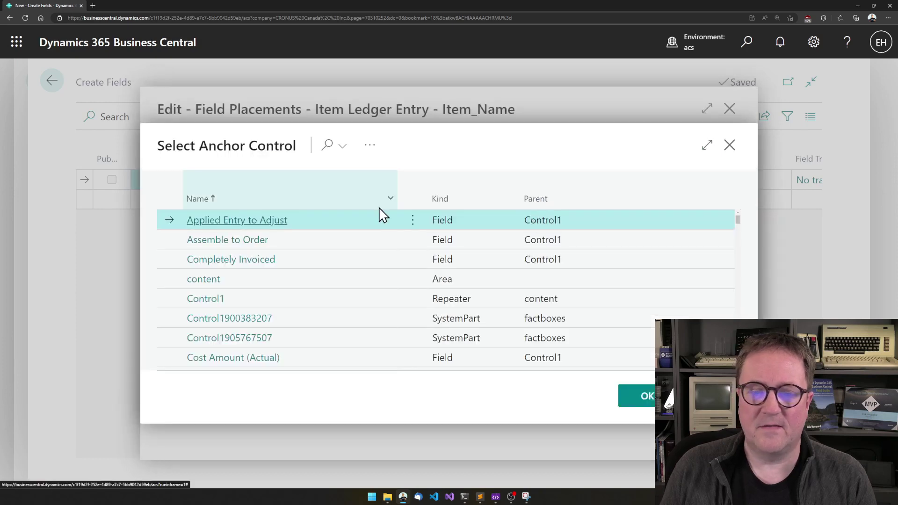
scroll(300, 314, down, 2)
scroll(301, 314, down, 7)
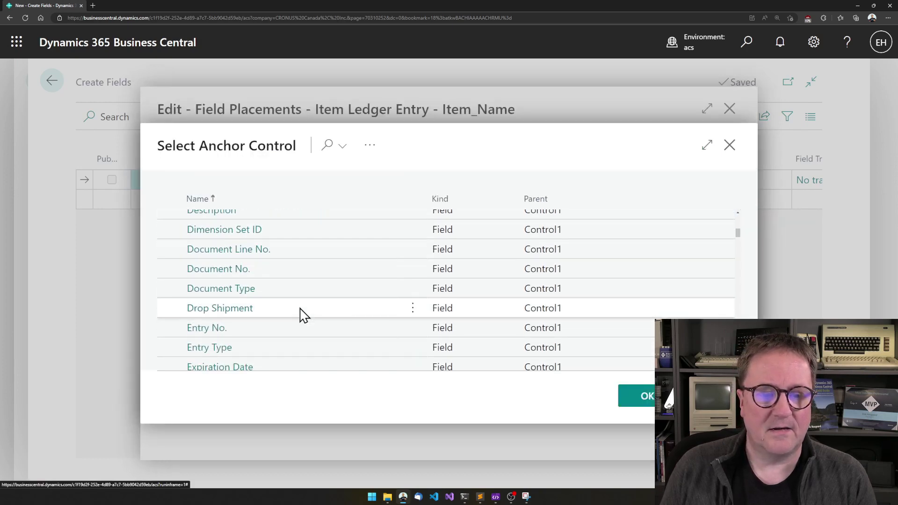
click(238, 296)
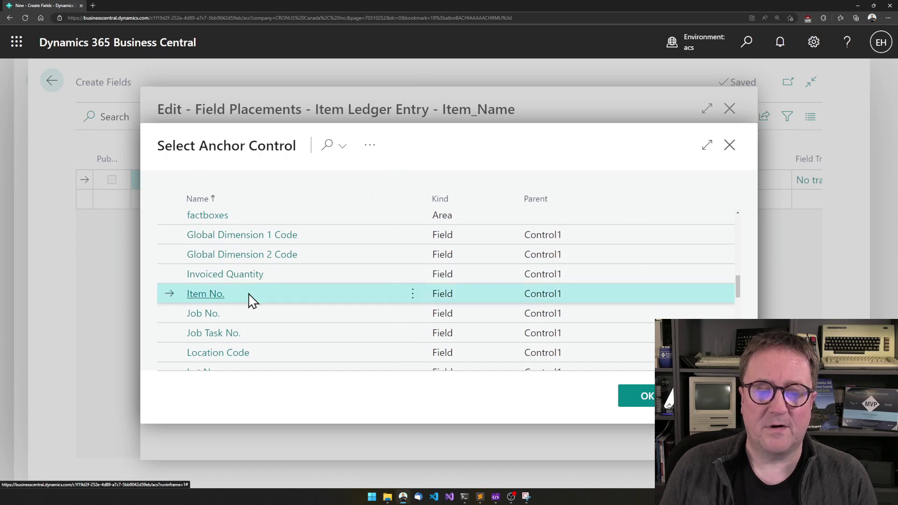
click(642, 398)
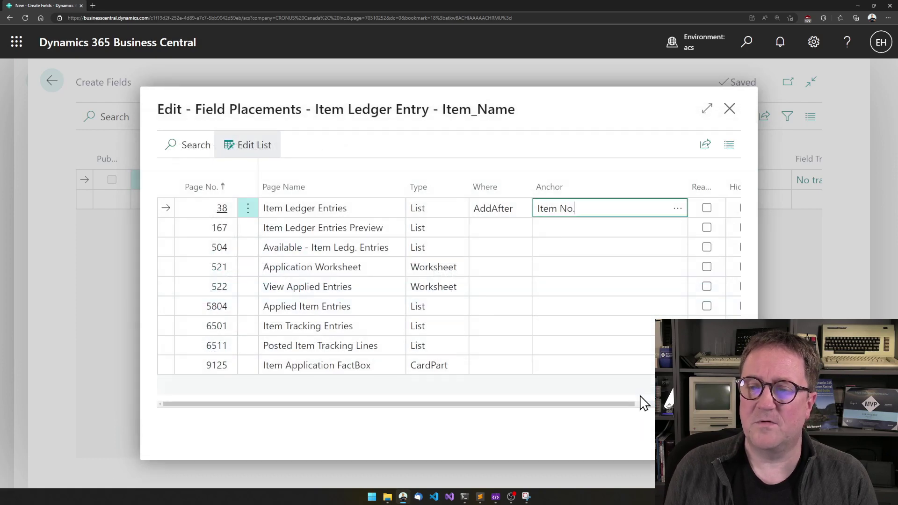
key(Escape)
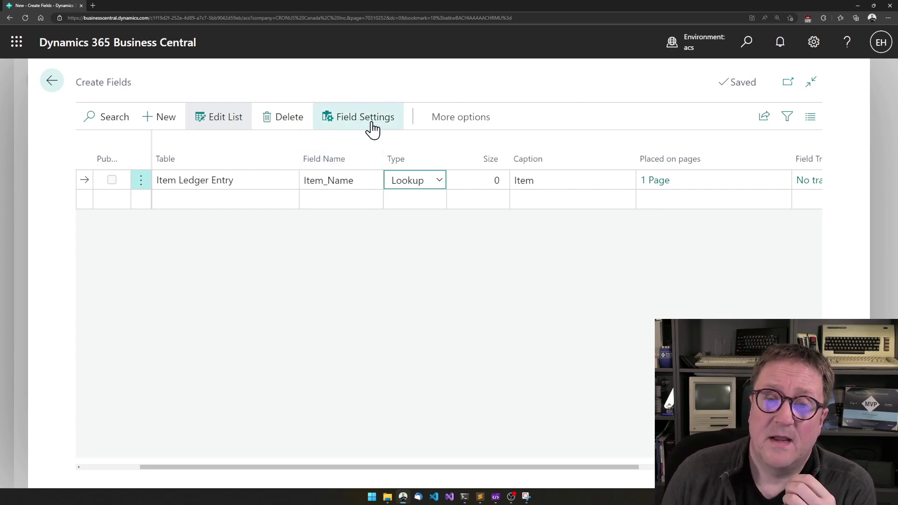
click(359, 117)
scroll(269, 374, down, 1)
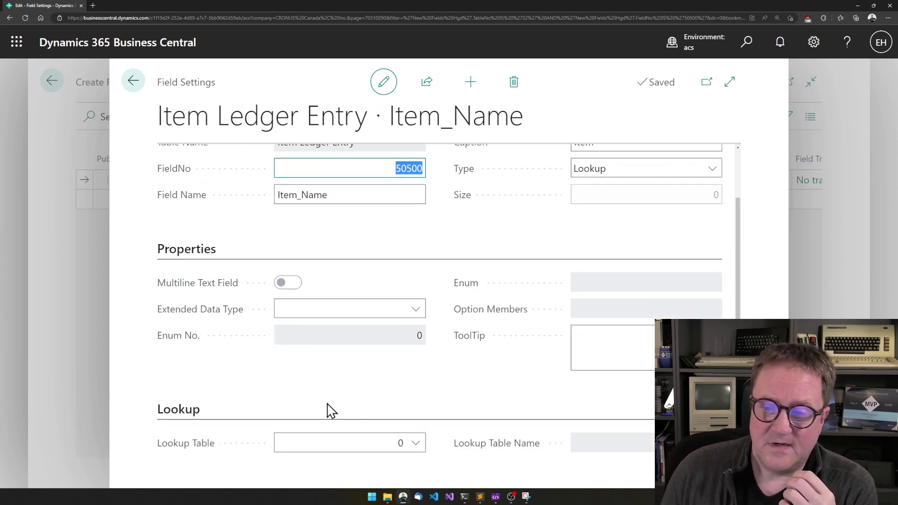
click(133, 84)
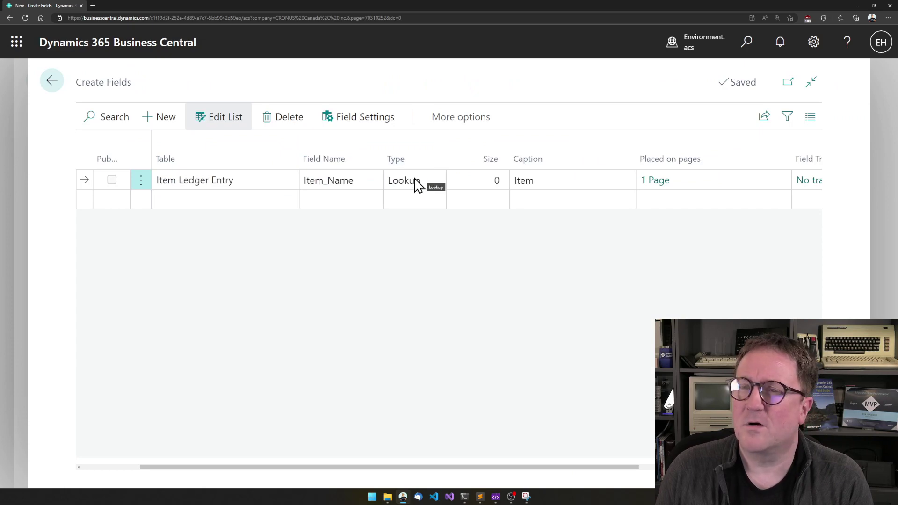
Change Item_Name's type to FlowField and expand FlowField Filters in its Field Settings.
click(418, 185)
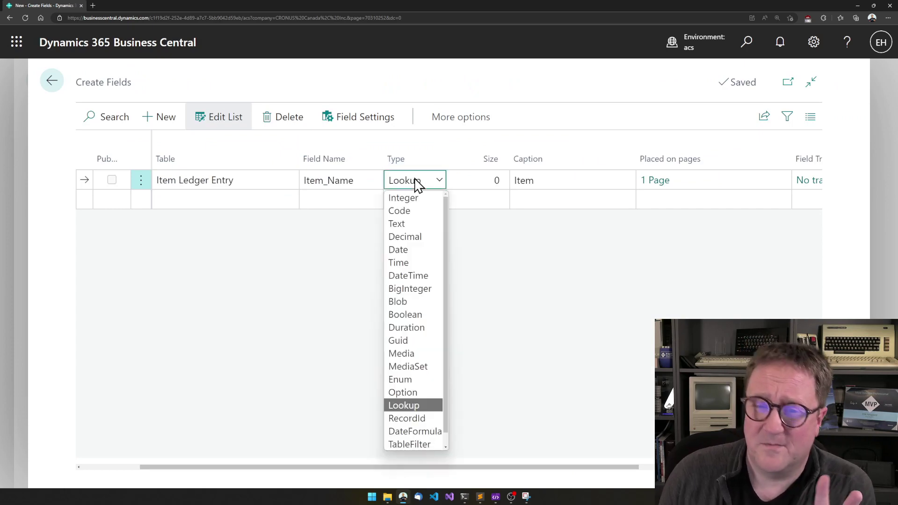
scroll(423, 435, down, 1)
click(420, 443)
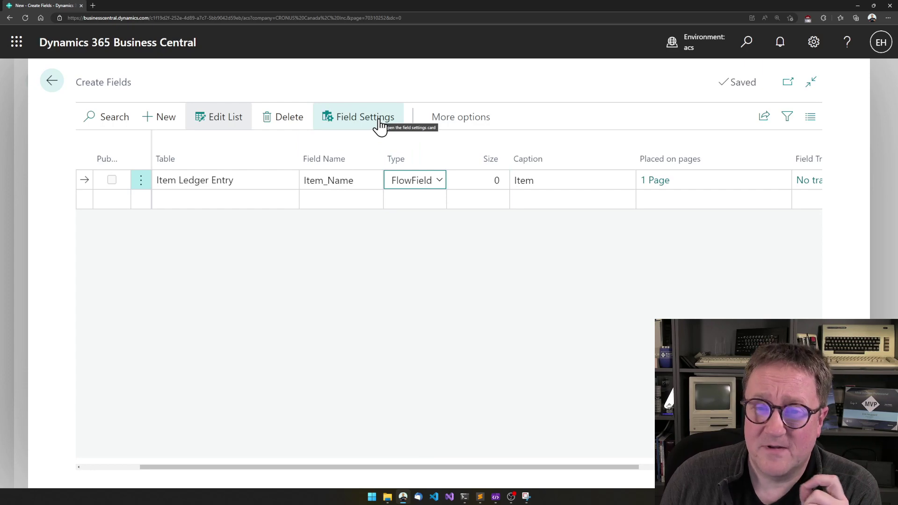
click(380, 125)
scroll(374, 311, down, 3)
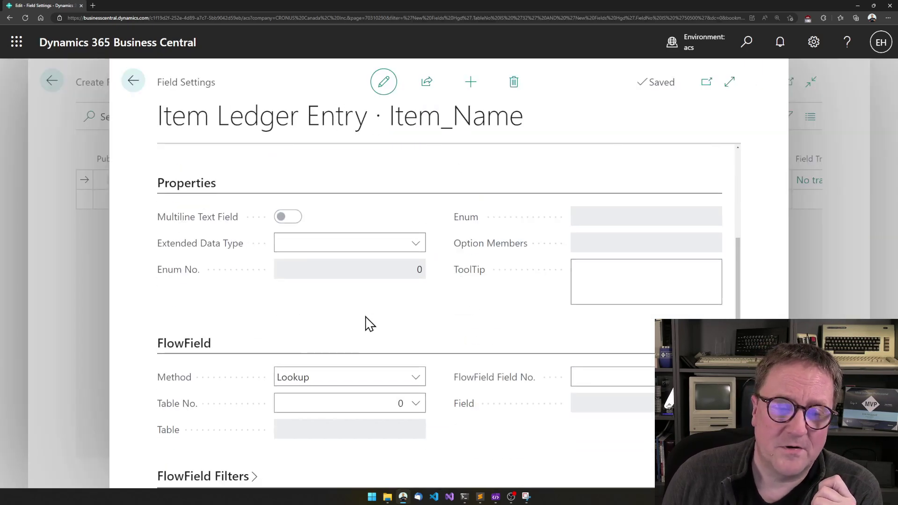
click(205, 477)
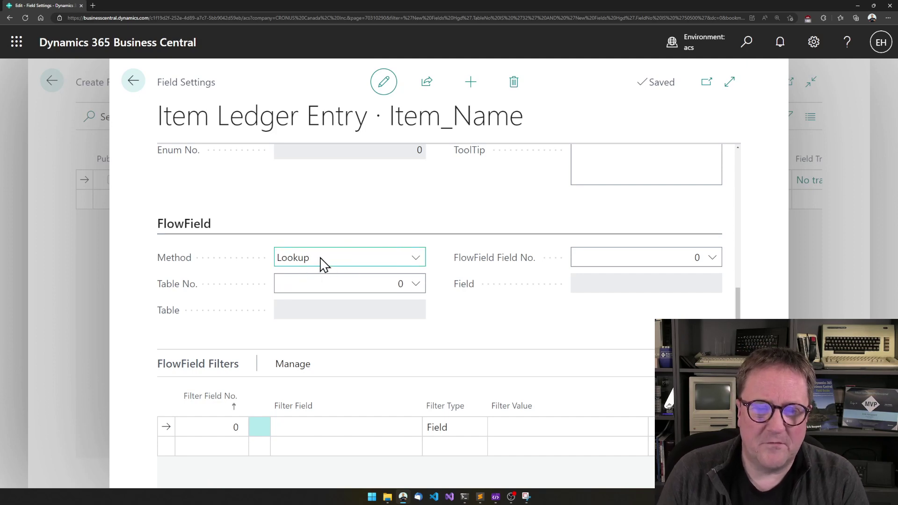
Point the FlowField at table 27 Item, returning field 3 Description.
click(375, 286)
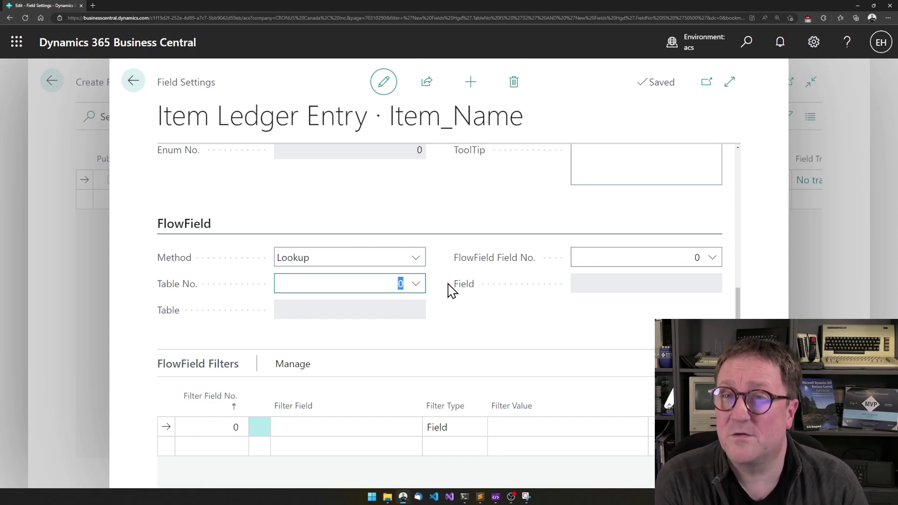
text(item)
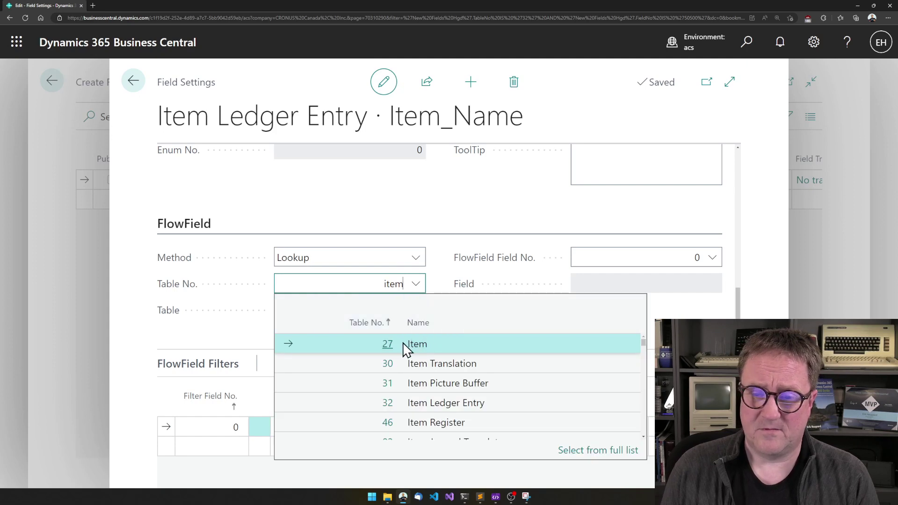
click(359, 347)
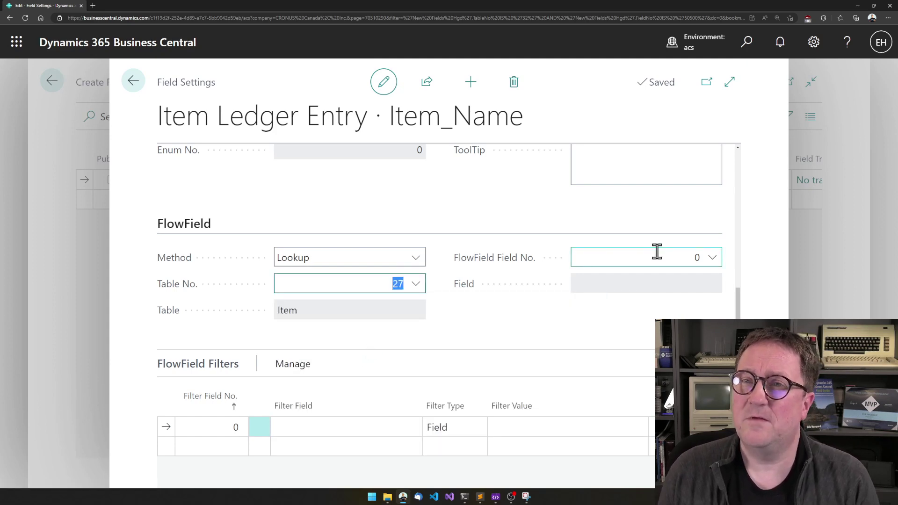
click(712, 258)
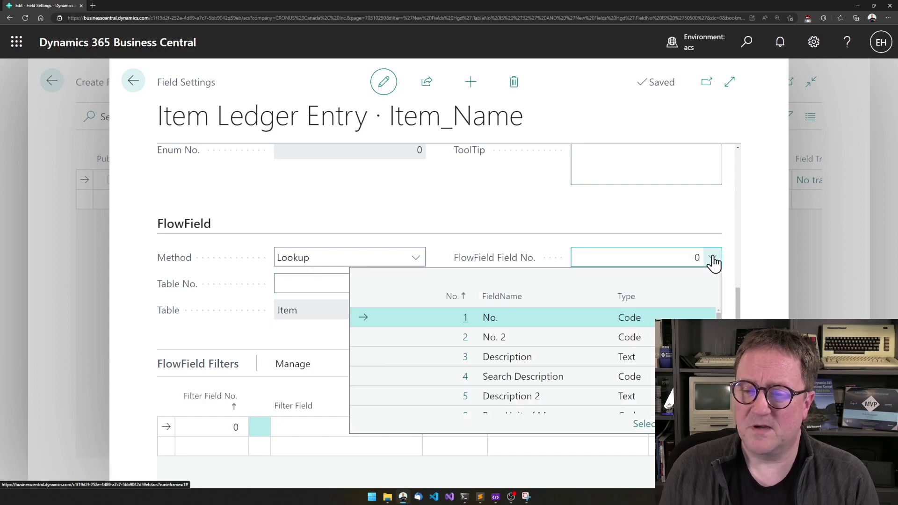
click(519, 363)
key(Tab)
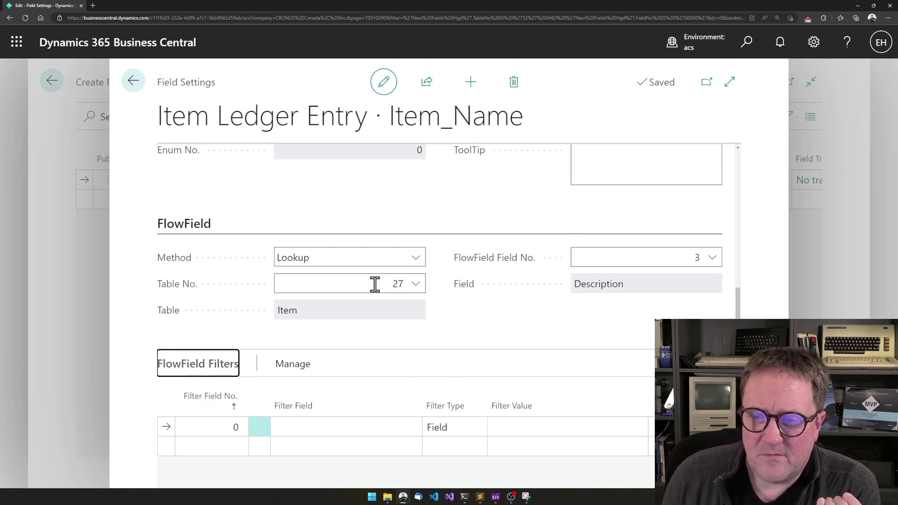
mouse_move(572, 396)
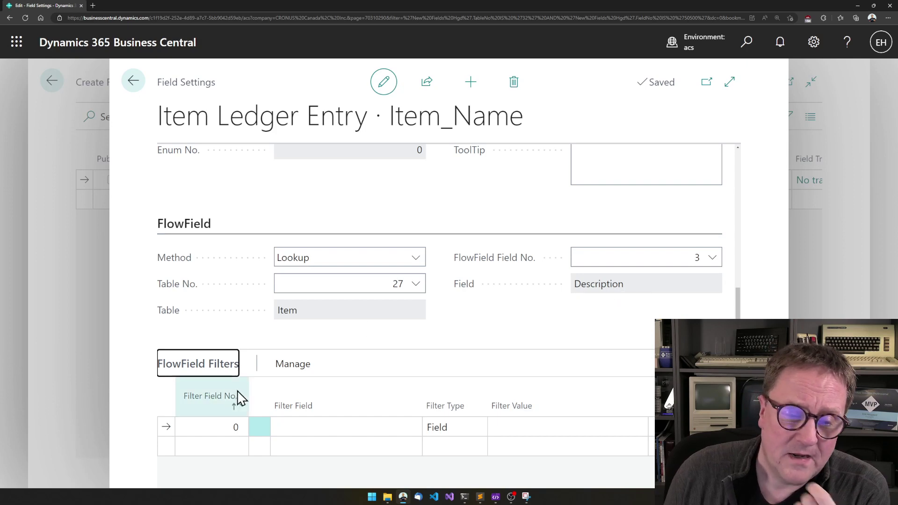
Add a Field-type filter matching Item field 1 No. to Item Ledger Entry field 2 Item No.
click(227, 428)
click(238, 428)
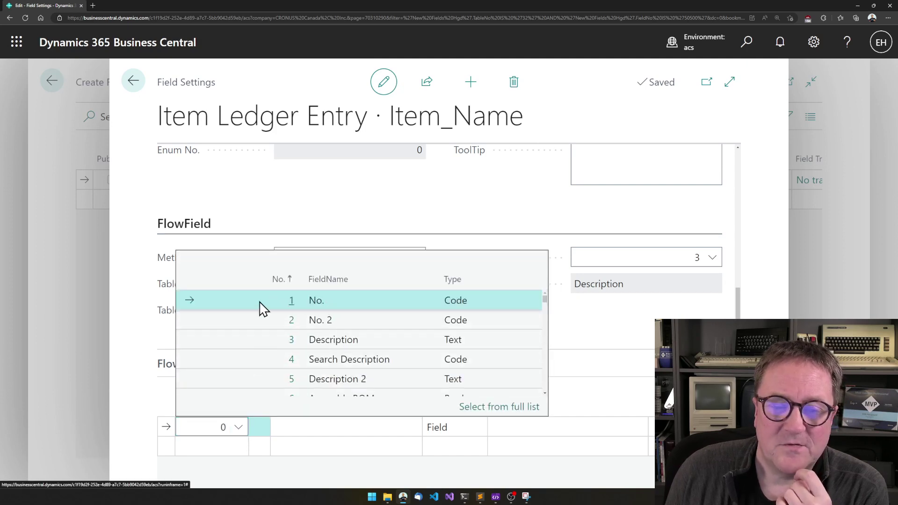
click(260, 307)
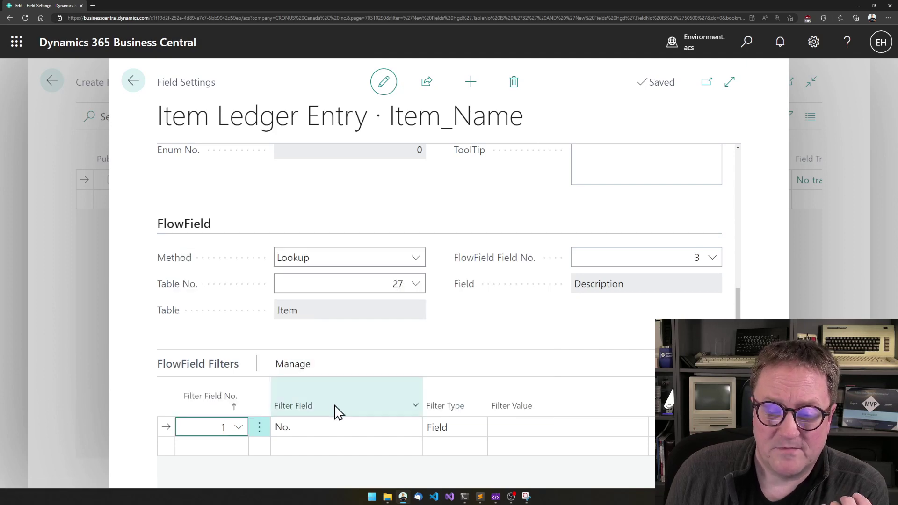
click(443, 428)
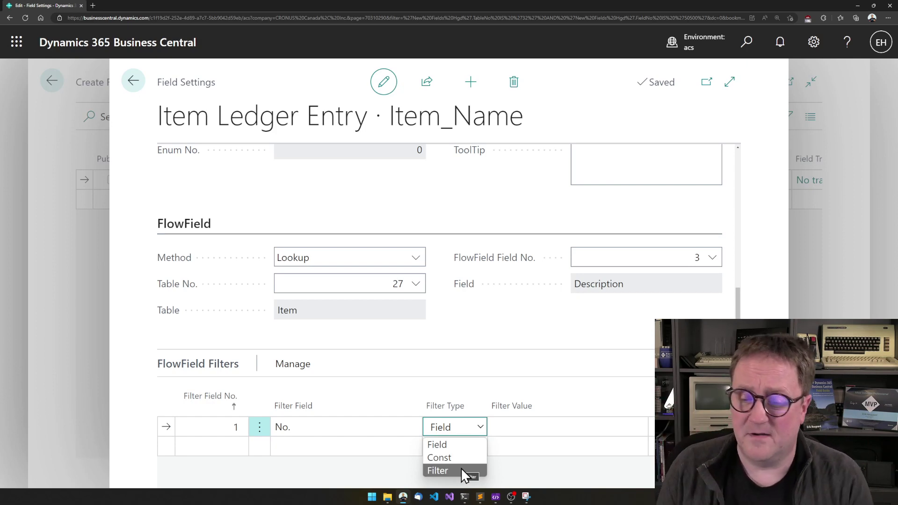
click(459, 432)
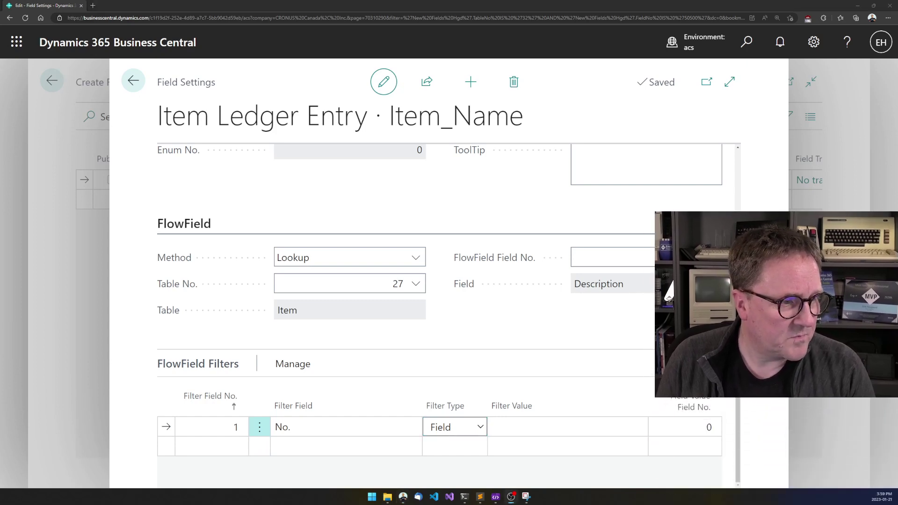
click(715, 433)
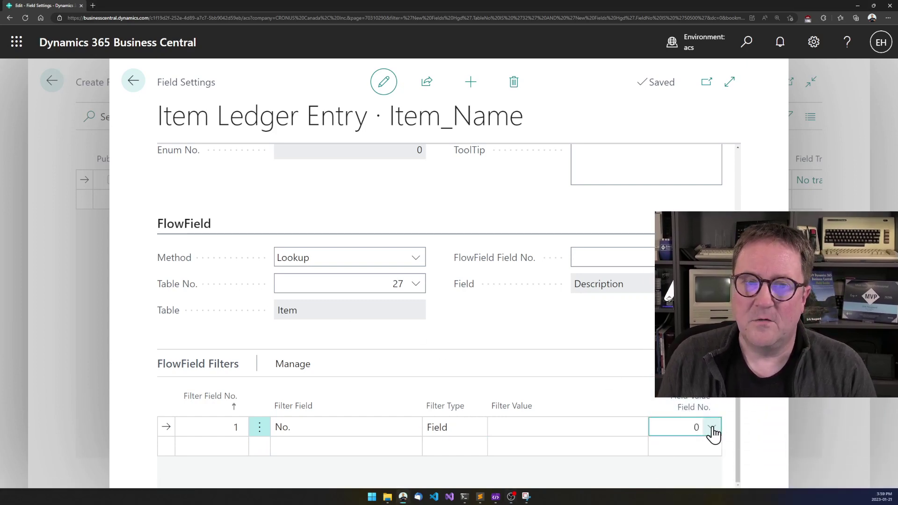
click(713, 431)
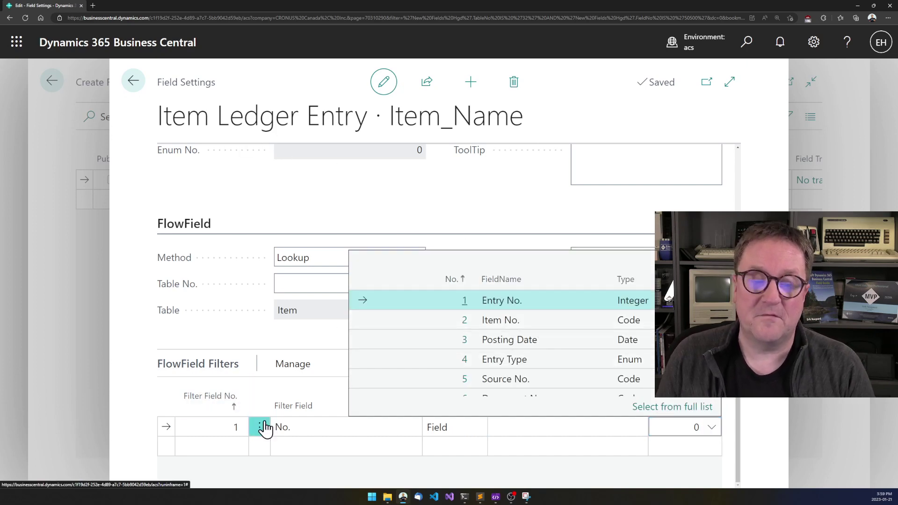
click(509, 322)
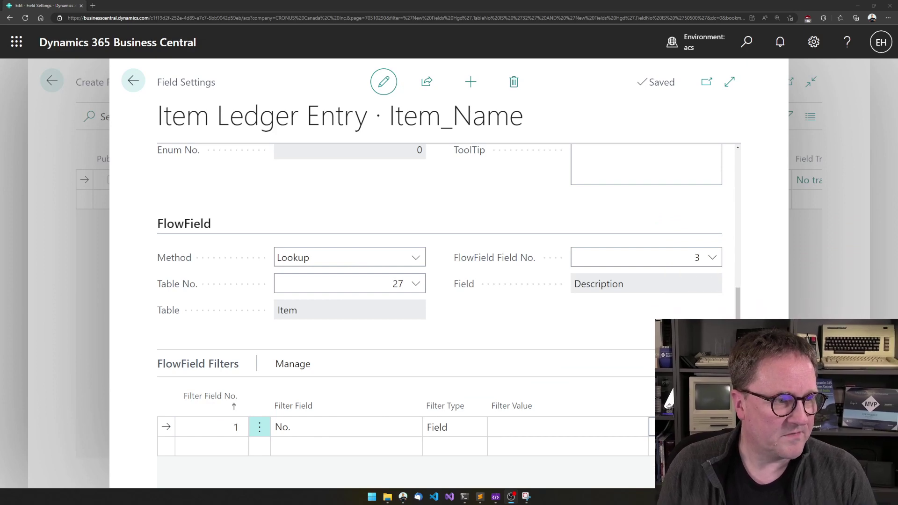
Leave Field Settings and Create Fields, then publish the extension to this environment.
click(266, 202)
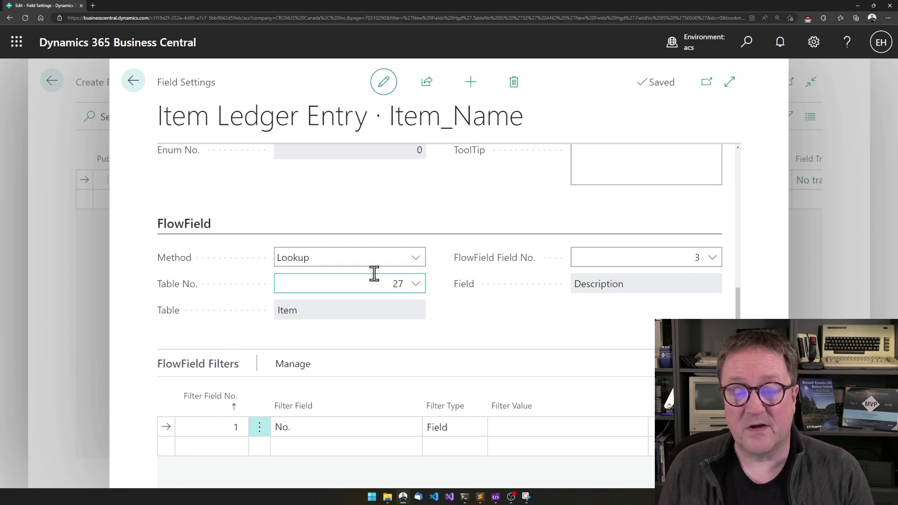
key(Escape)
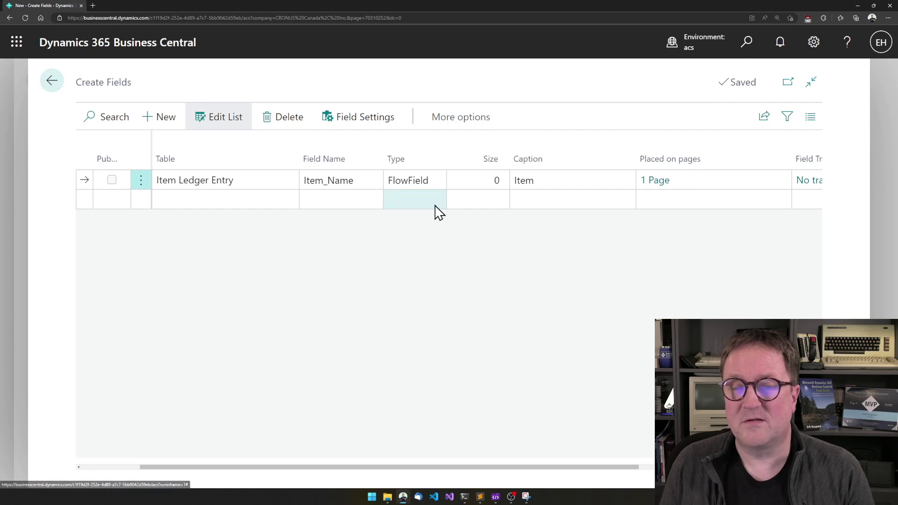
key(Escape)
click(241, 159)
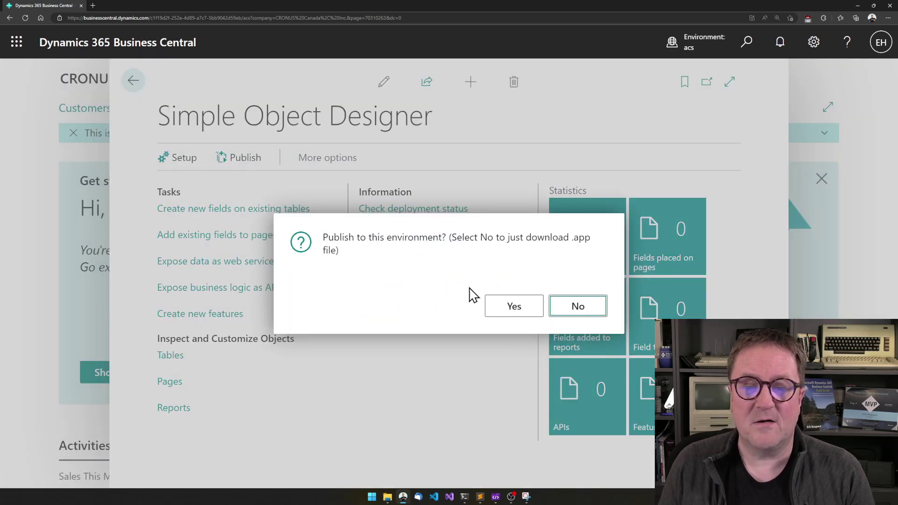
click(509, 308)
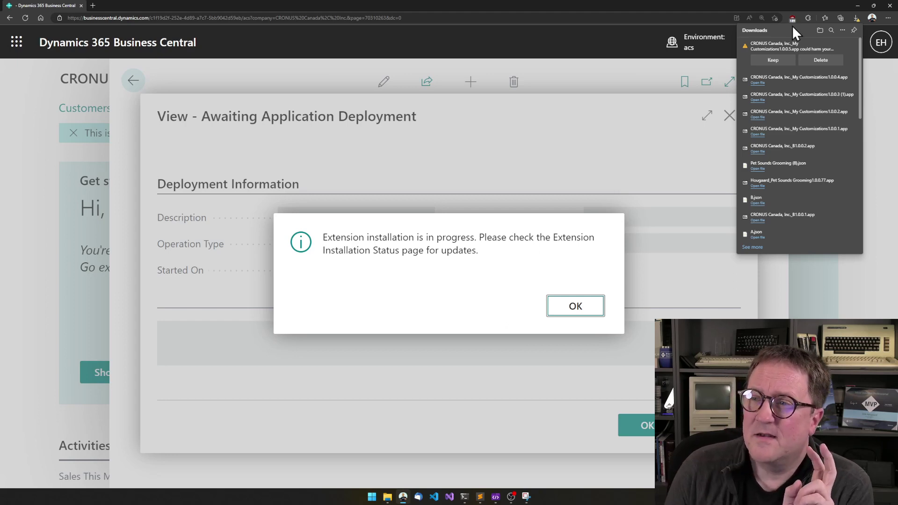
Keep the downloaded .app file and acknowledge the installation-in-progress message.
click(767, 60)
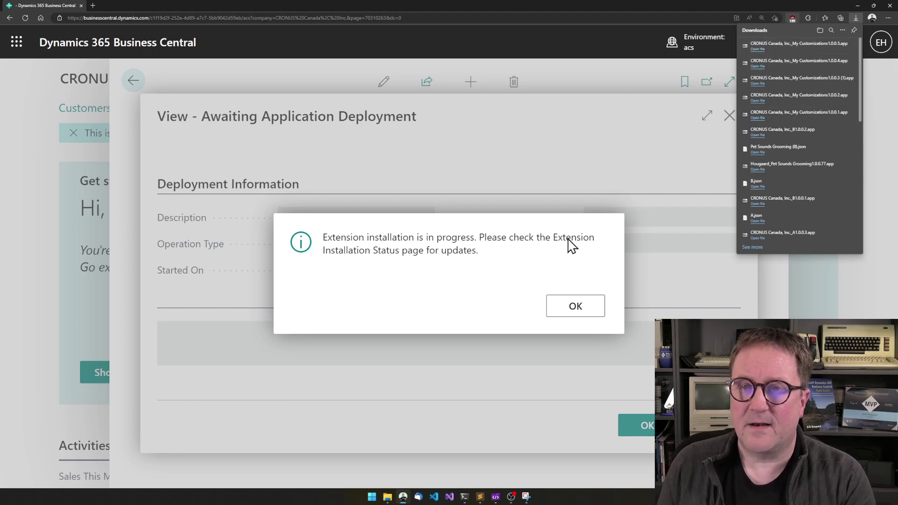
click(571, 310)
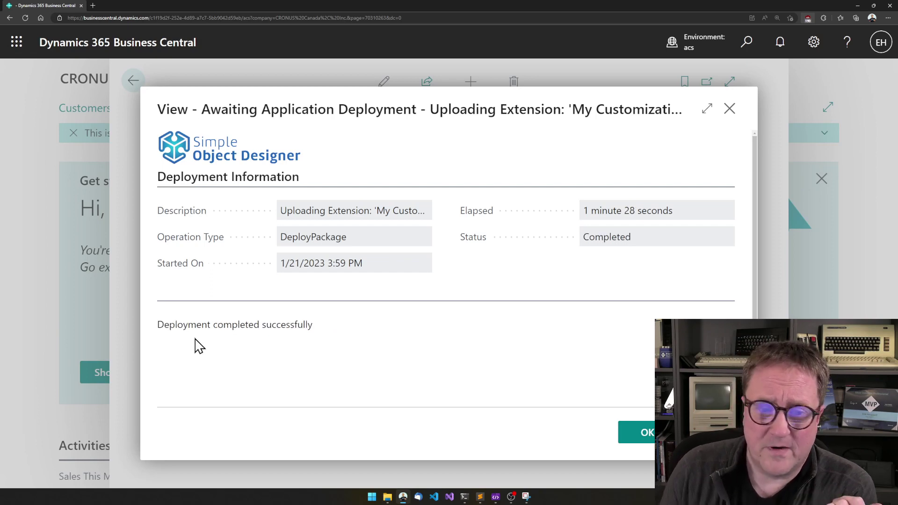
Find Item Ledger Entries through Tell Me and scroll to check the new Item column.
click(647, 433)
key(alt+q)
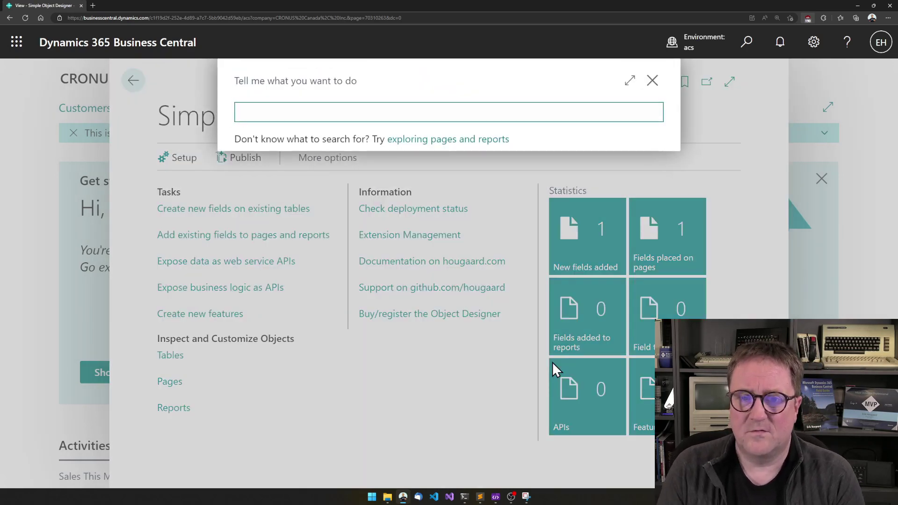
text(imtem led)
key(ctrl+a)
key(BackSpace)
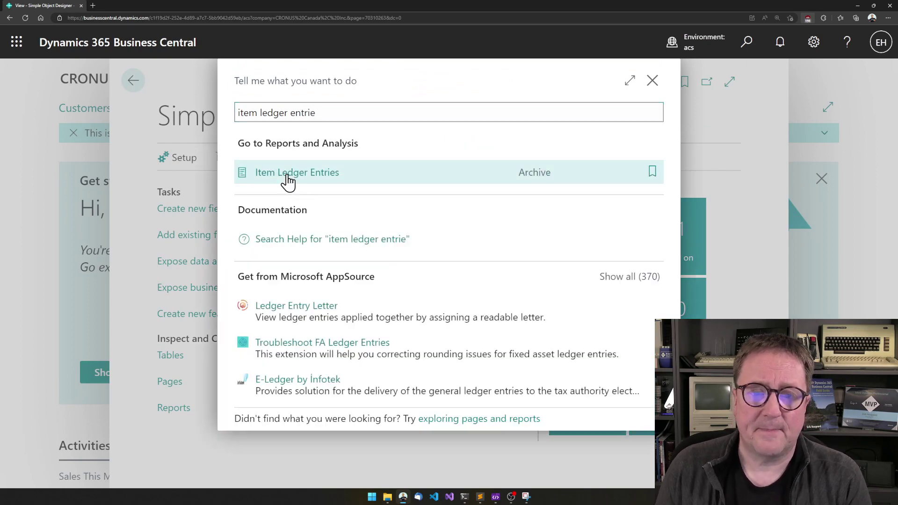
click(288, 173)
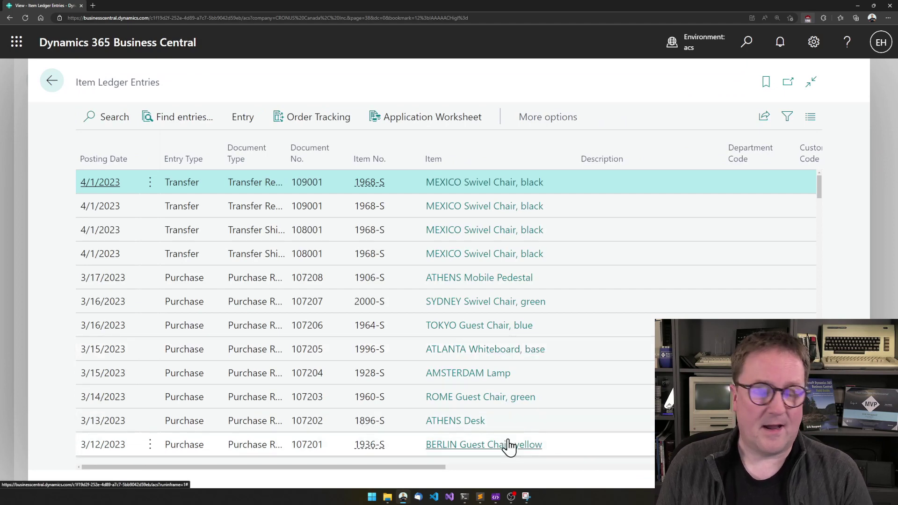
scroll(510, 445, down, 3)
scroll(510, 447, down, 12)
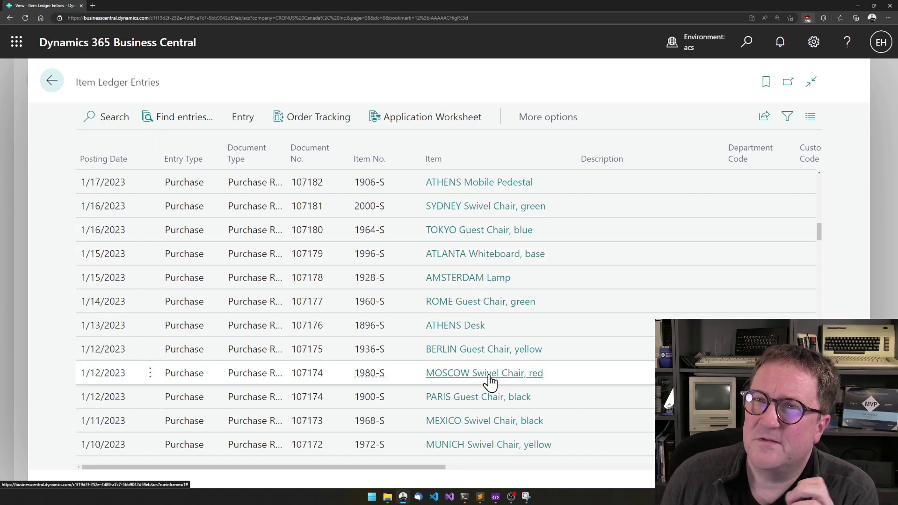
click(478, 259)
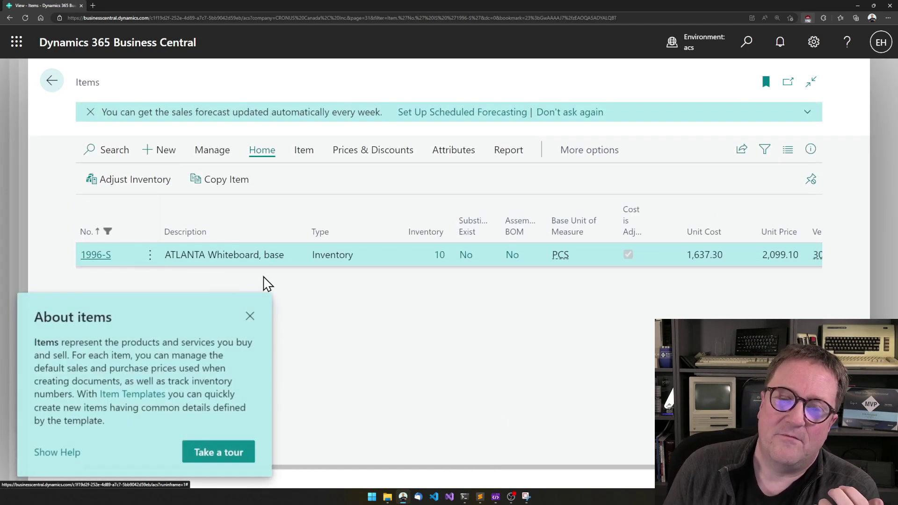
click(250, 318)
click(53, 83)
mouse_move(368, 260)
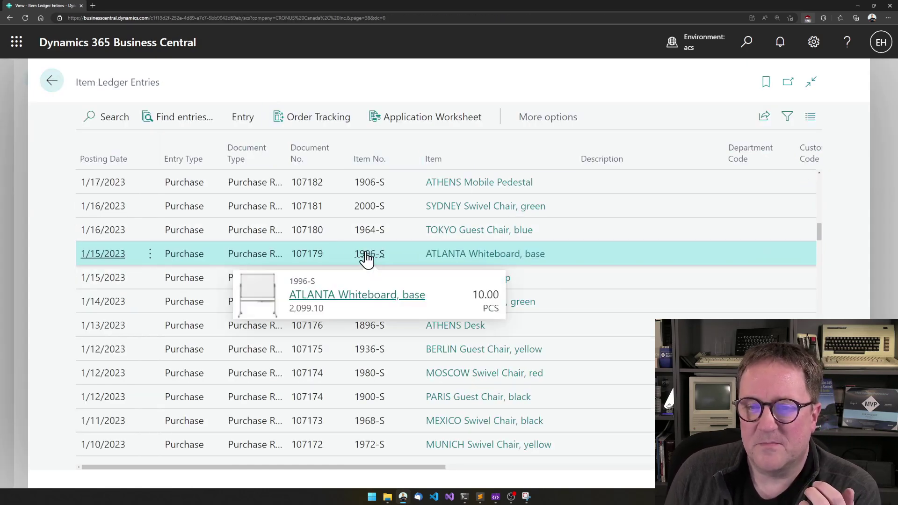